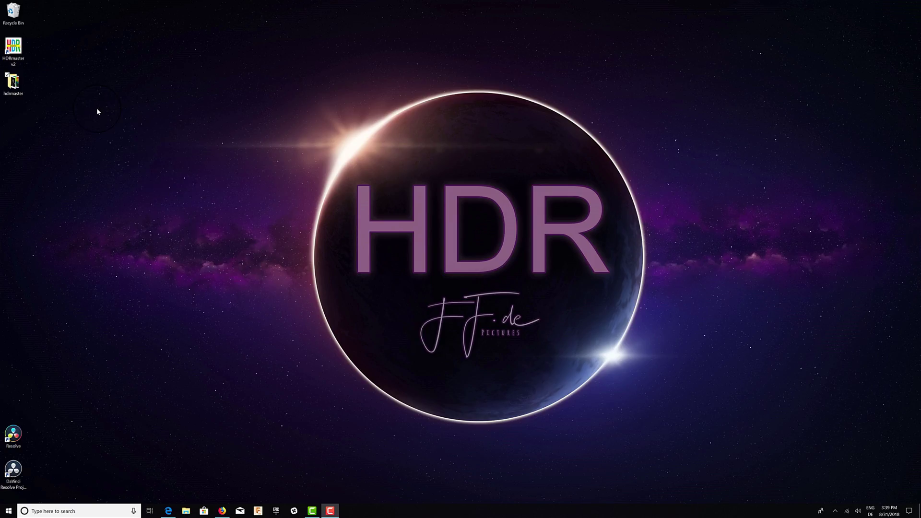
# Launch HDRmaster v2 from its desktop icon
pyautogui.click(17, 53)
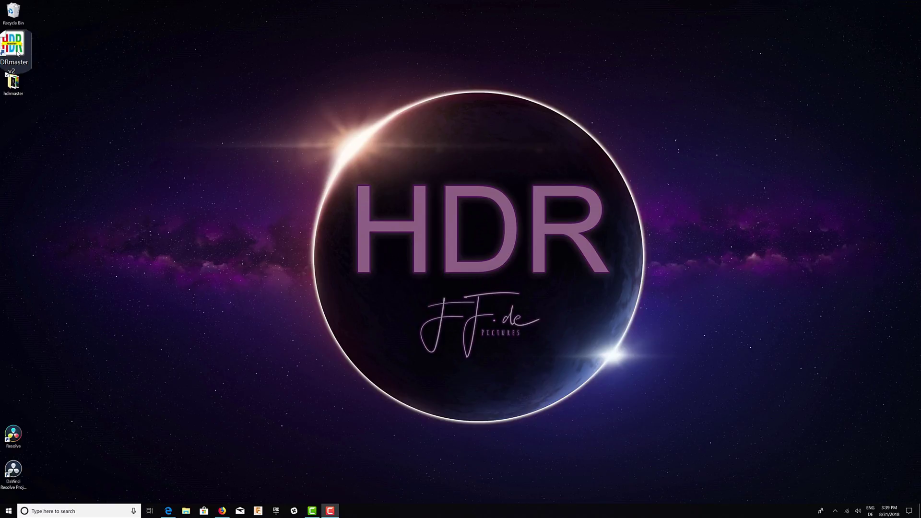
pyautogui.doubleClick(17, 50)
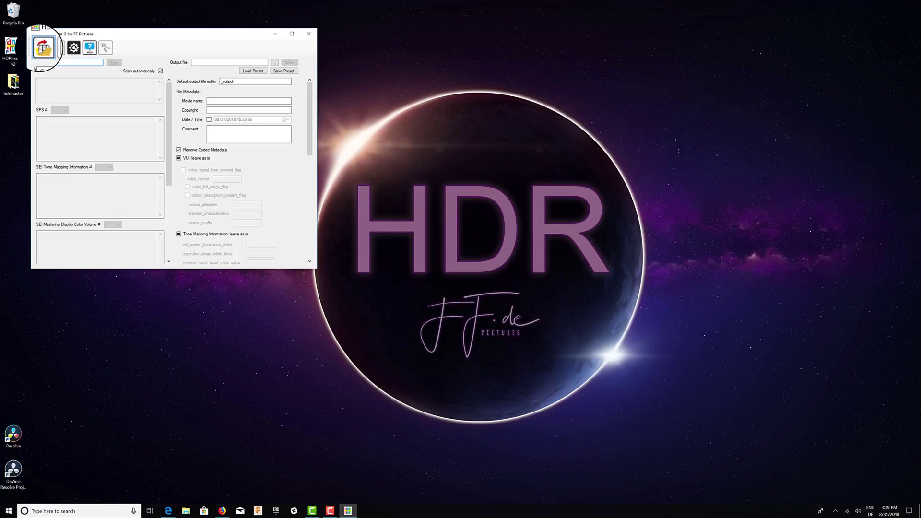
# Load the 01_HDRmaster_analysis24p video, a 312-frame H.265 clip
pyautogui.click(43, 48)
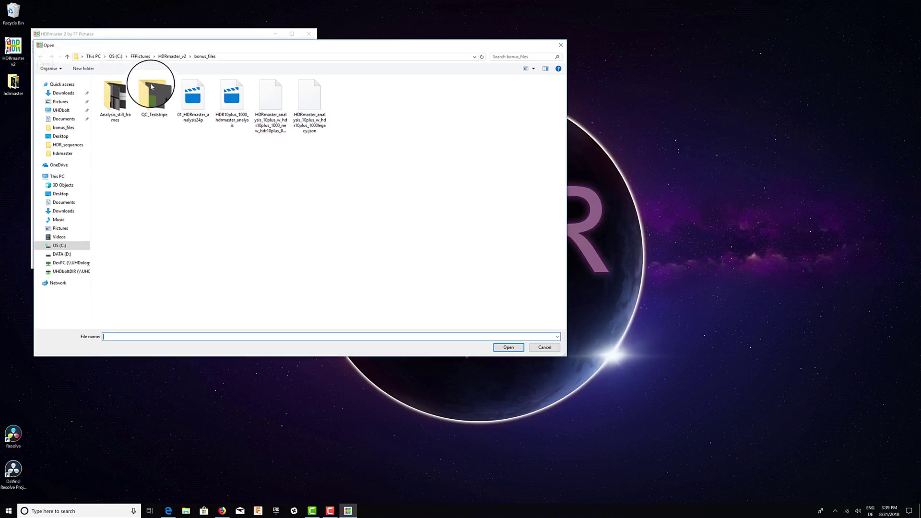
pyautogui.click(202, 115)
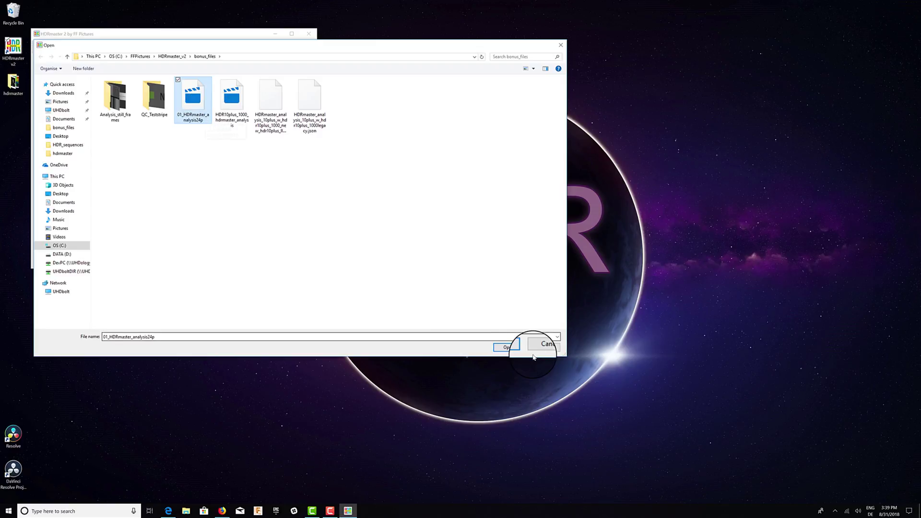
pyautogui.click(509, 347)
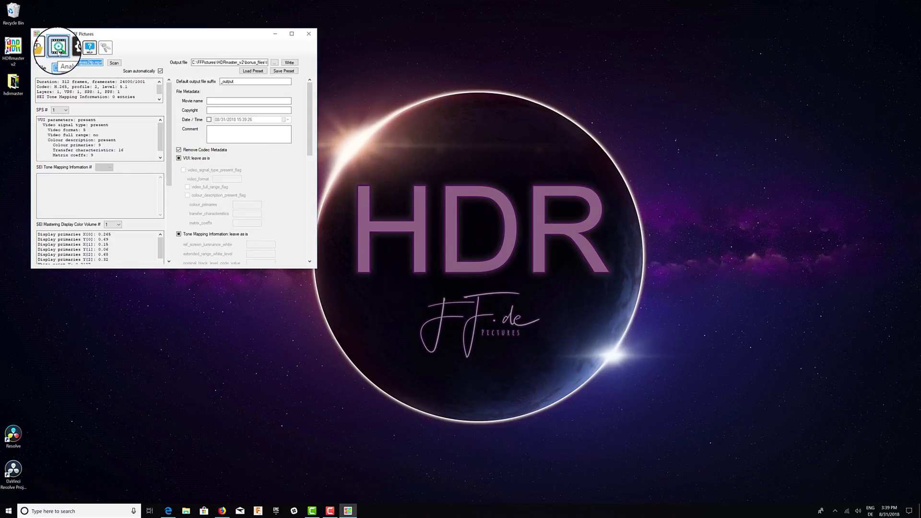
# Show the heatmap, then the META view listing MaxCLL 1000 and MaxFALL 400 nits
pyautogui.click(59, 48)
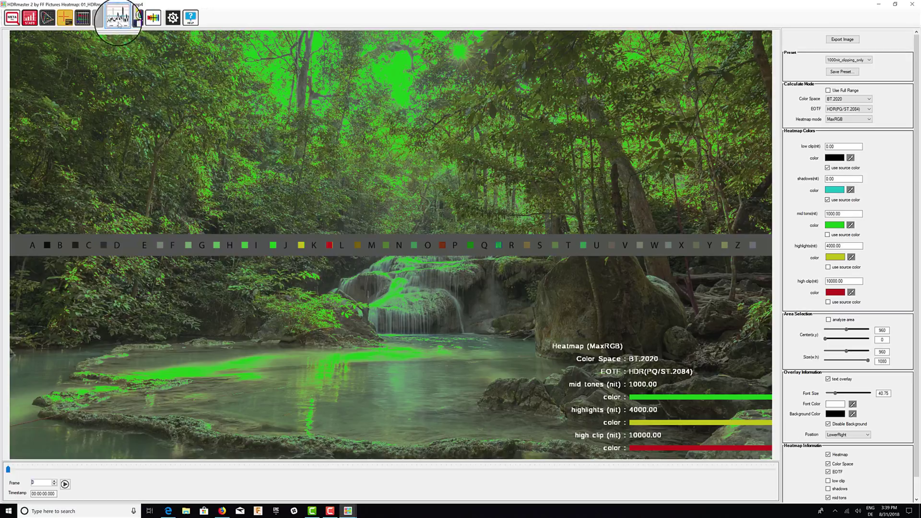
pyautogui.click(11, 22)
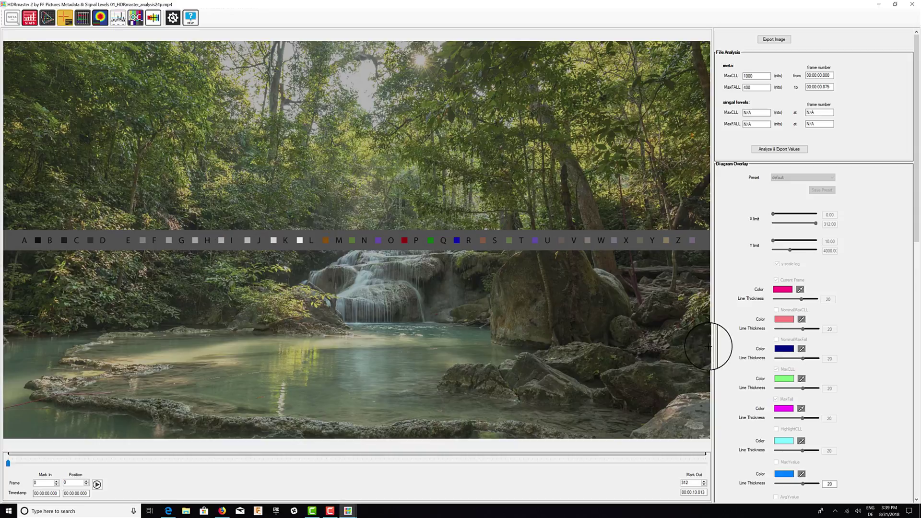
pyautogui.scroll(-15, 829, 374)
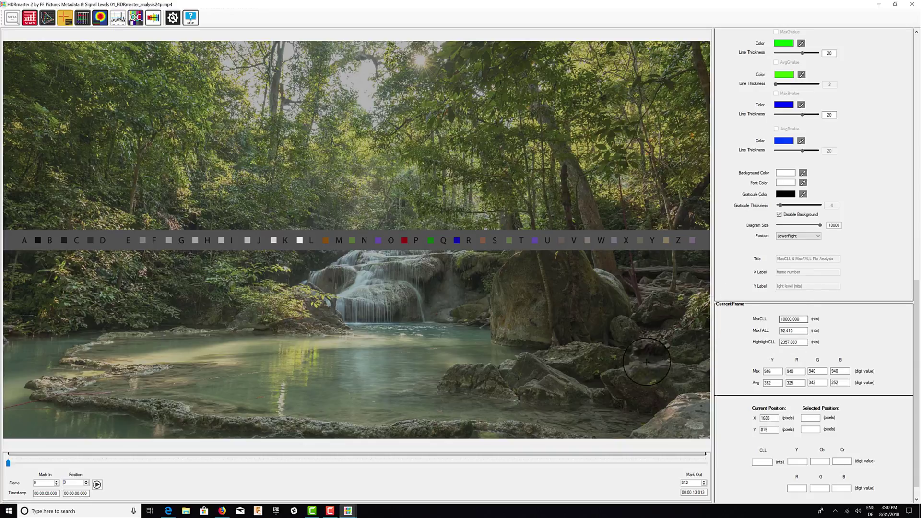
pyautogui.scroll(10, 786, 331)
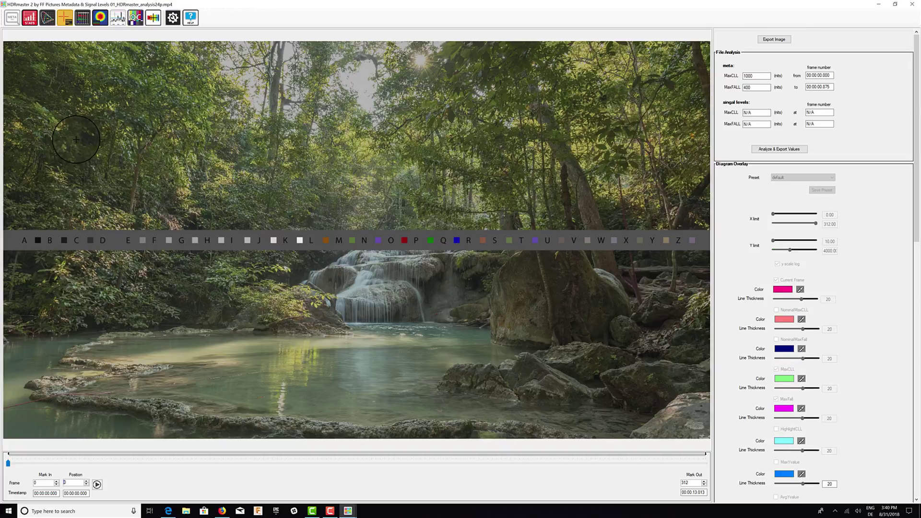
# Run Analyze & Export Values, save the per-frame CSV, and acknowledge the results summary
pyautogui.click(792, 150)
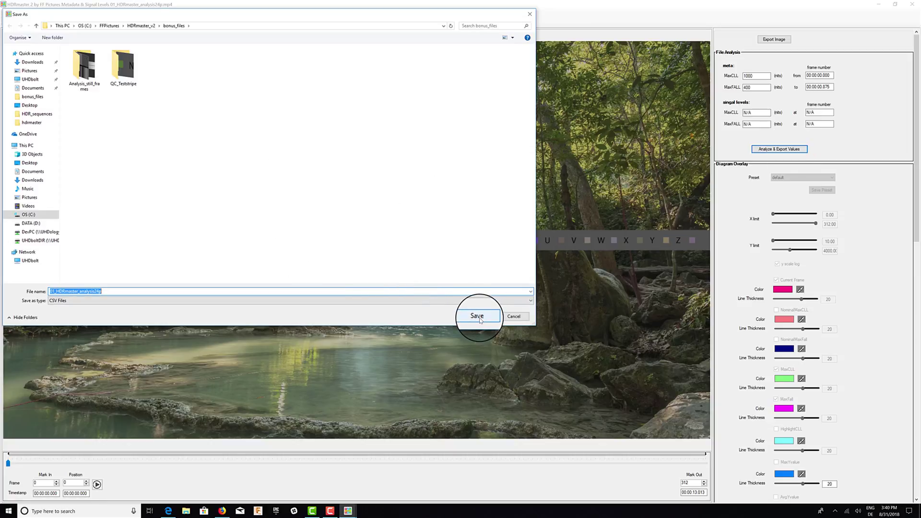
pyautogui.click(479, 318)
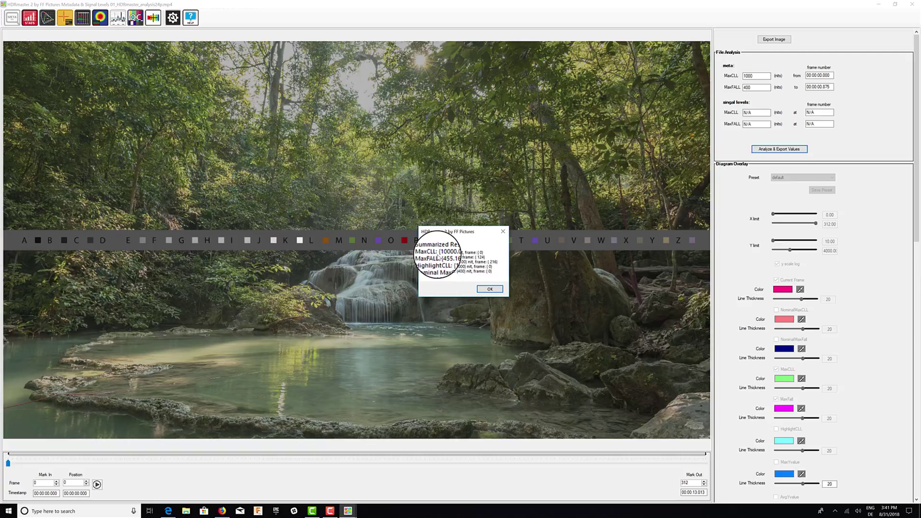
pyautogui.click(485, 289)
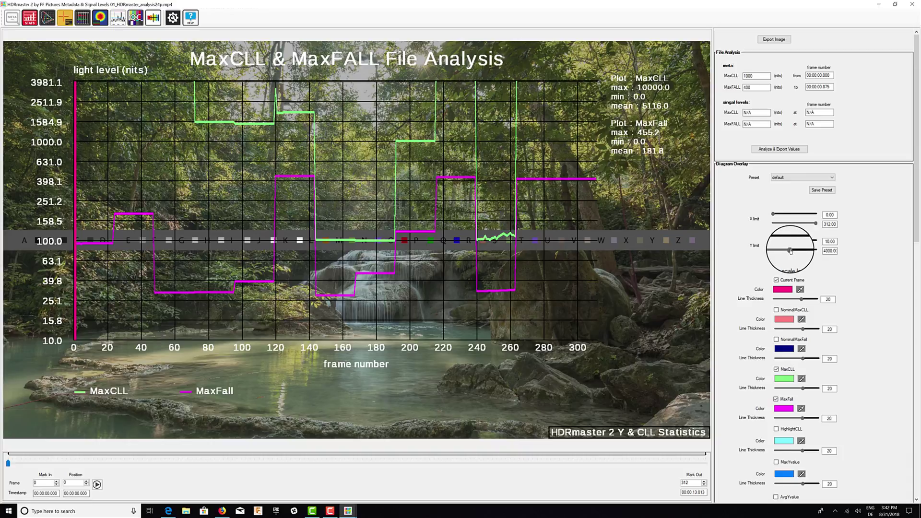
# Raise the graph's upper limit to 10000 nits, toggling the log Y scale off and back on
pyautogui.moveTo(791, 250); pyautogui.dragTo(846, 252)
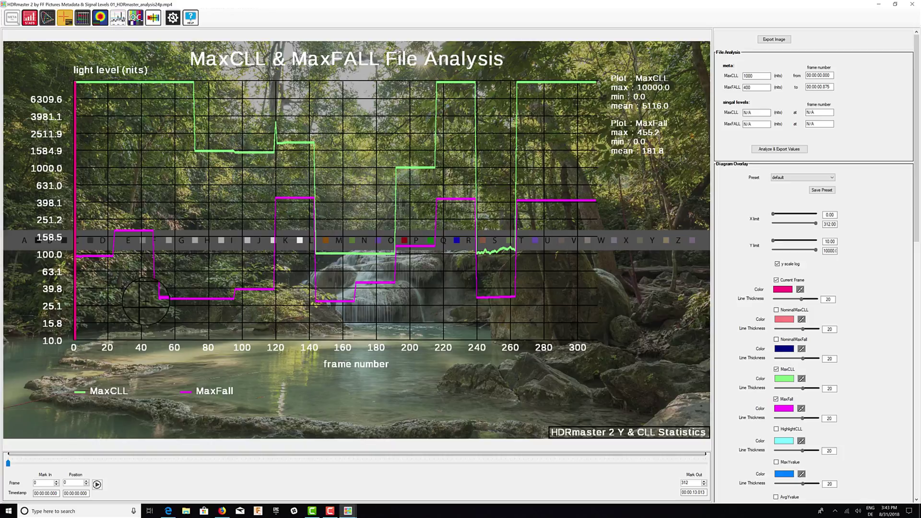
pyautogui.click(777, 264)
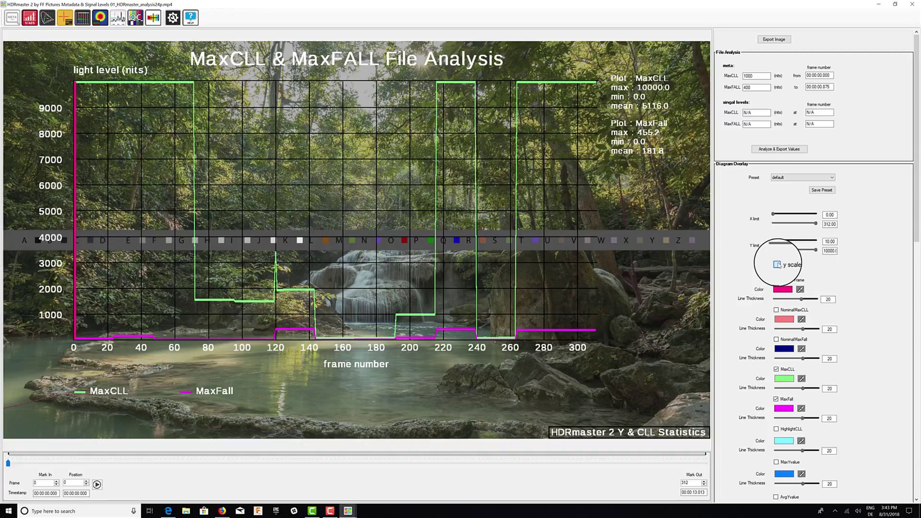
pyautogui.click(777, 264)
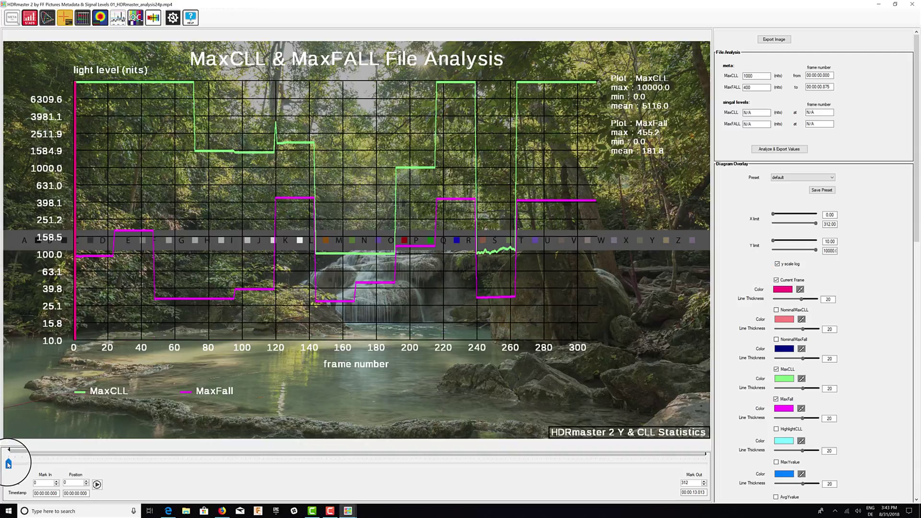
# Scrub the timeline to about frame 196
pyautogui.moveTo(9, 464); pyautogui.dragTo(446, 481)
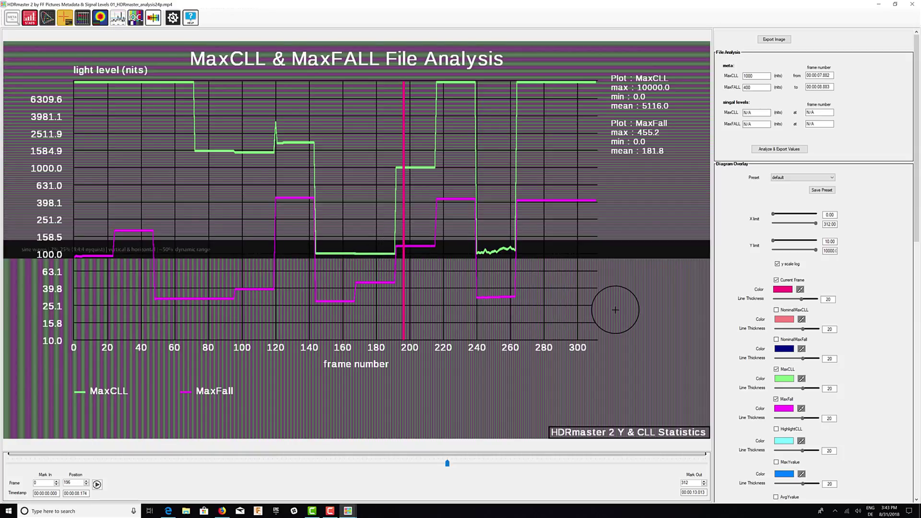
# Shrink the analysis graph overlay into the lower-right corner
pyautogui.scroll(-10, 797, 379)
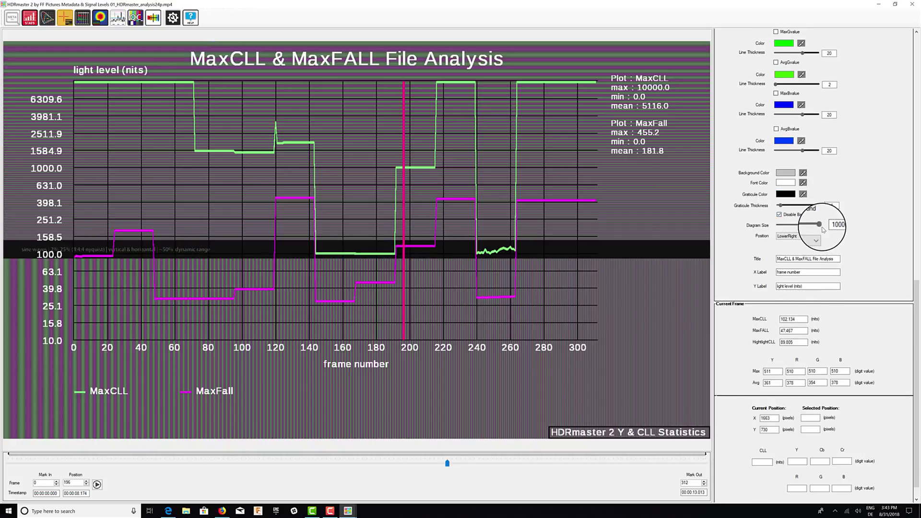
pyautogui.moveTo(820, 225); pyautogui.dragTo(789, 226)
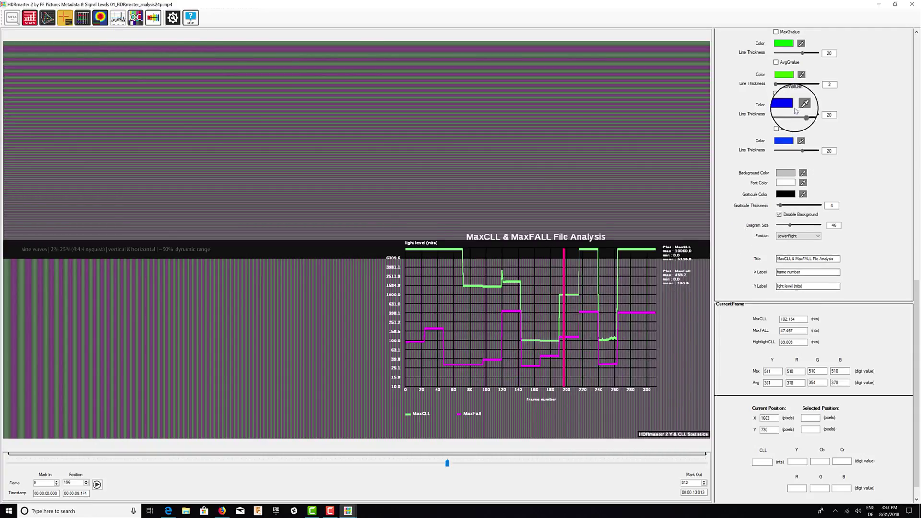
pyautogui.scroll(9, 783, 115)
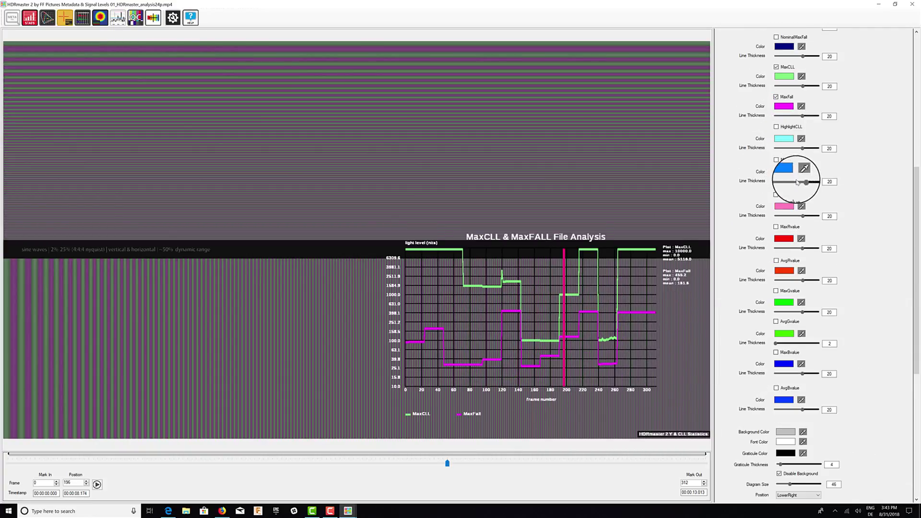
# Set the MaxCLL line thickness to 30 and export the diagram overlay as an image
pyautogui.moveTo(803, 185); pyautogui.dragTo(769, 185)
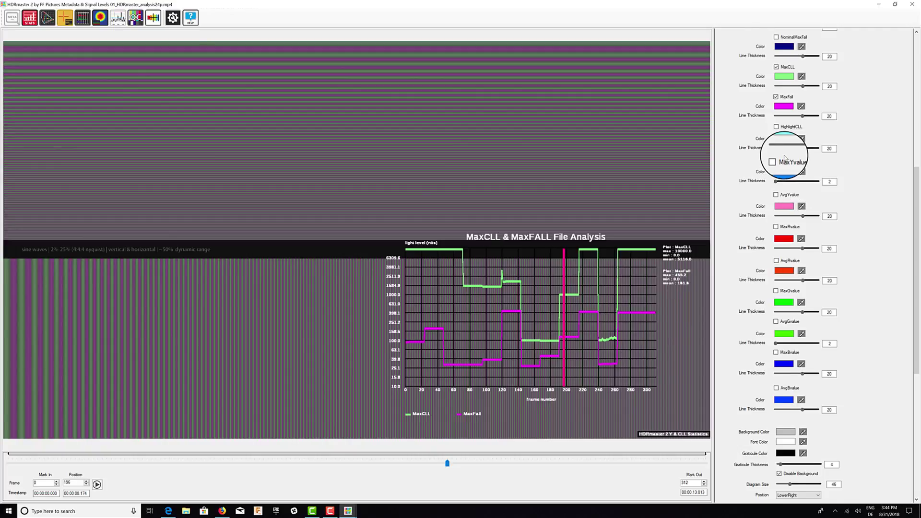
pyautogui.scroll(5, 822, 154)
pyautogui.click(817, 216)
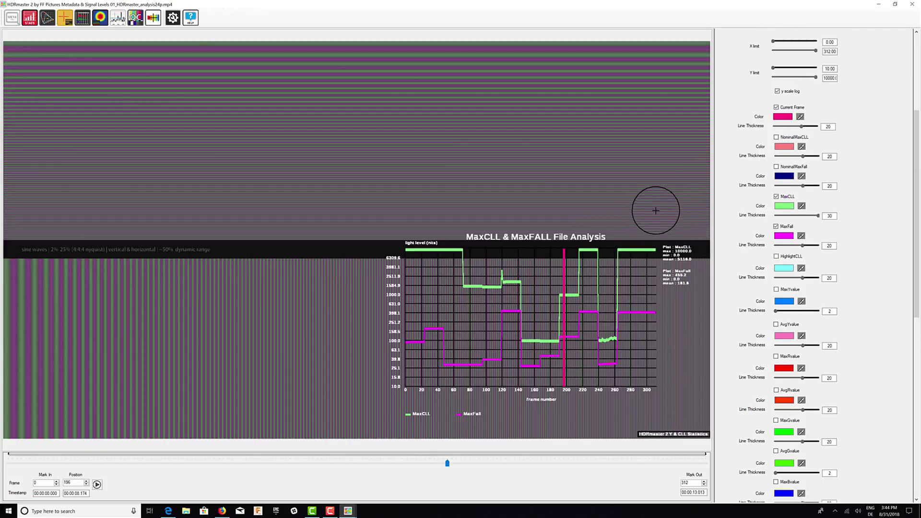
pyautogui.scroll(6, 798, 113)
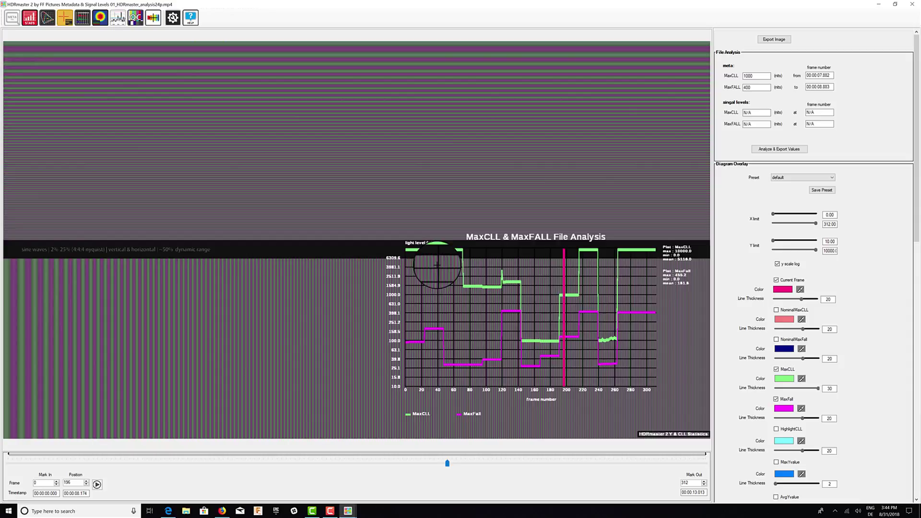
pyautogui.click(774, 39)
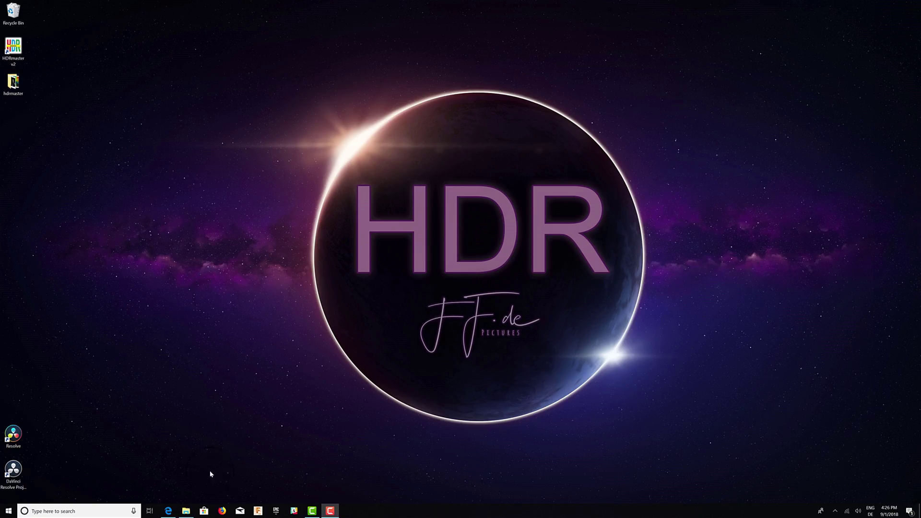
# Open the HDRmaster_v2 folder under C:\FFPictures in File Explorer
pyautogui.click(189, 511)
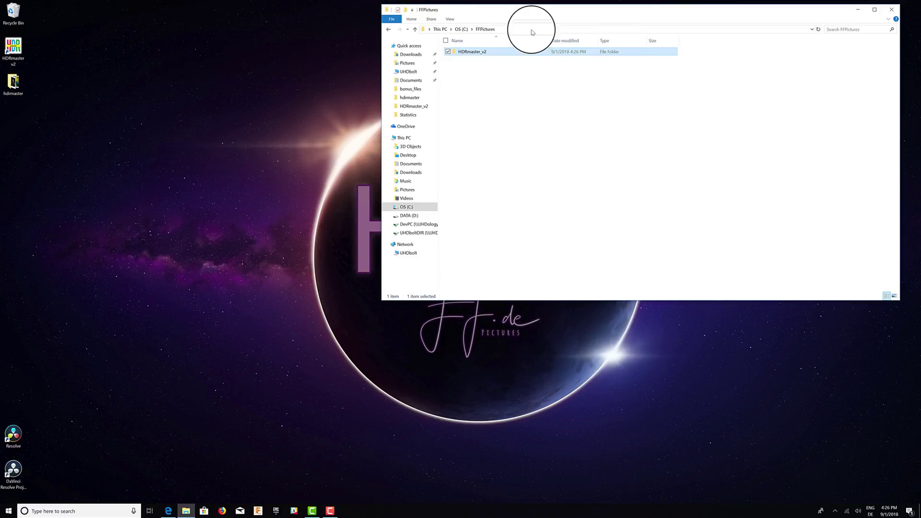
pyautogui.doubleClick(507, 56)
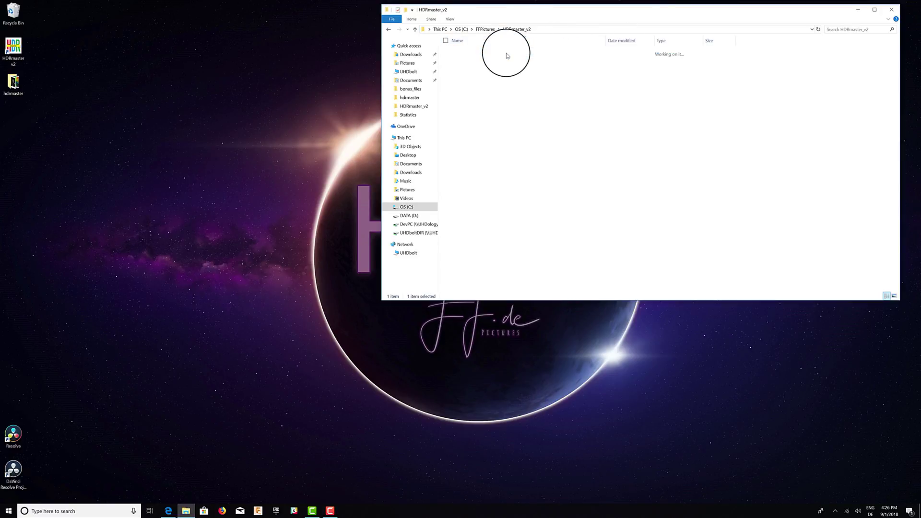
pyautogui.moveTo(559, 14); pyautogui.dragTo(494, 32)
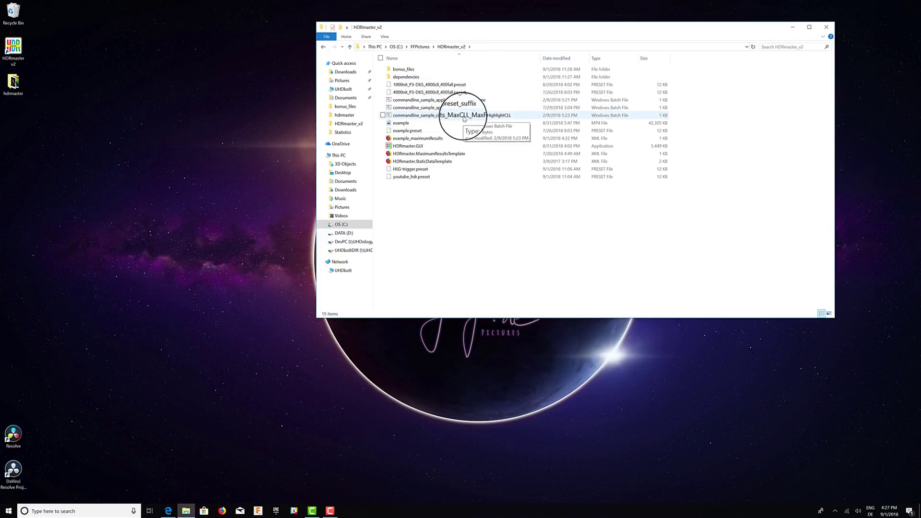
# Run the commandline_sample_csvstats_MaxCLL_MaxFALL_HighlightCLL batch on example.mp4 until analysis finishes
pyautogui.doubleClick(436, 117)
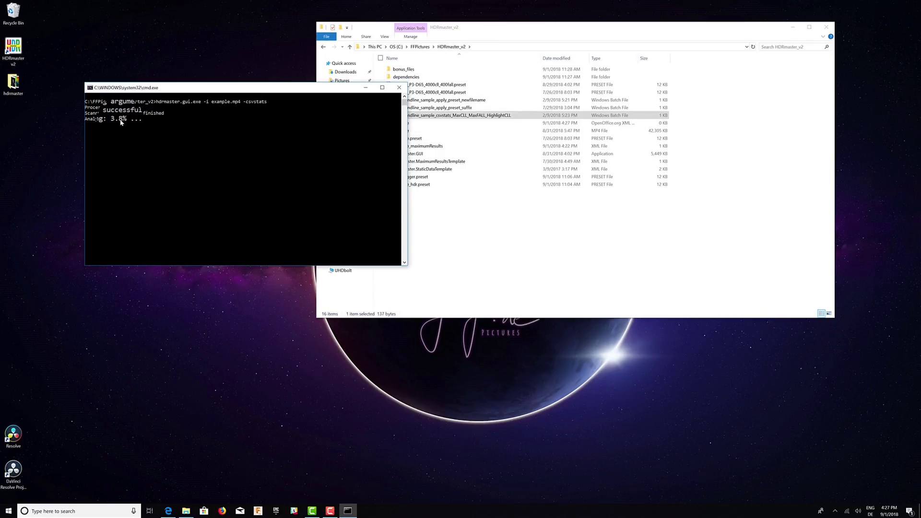
pyautogui.moveTo(552, 29); pyautogui.dragTo(605, 29)
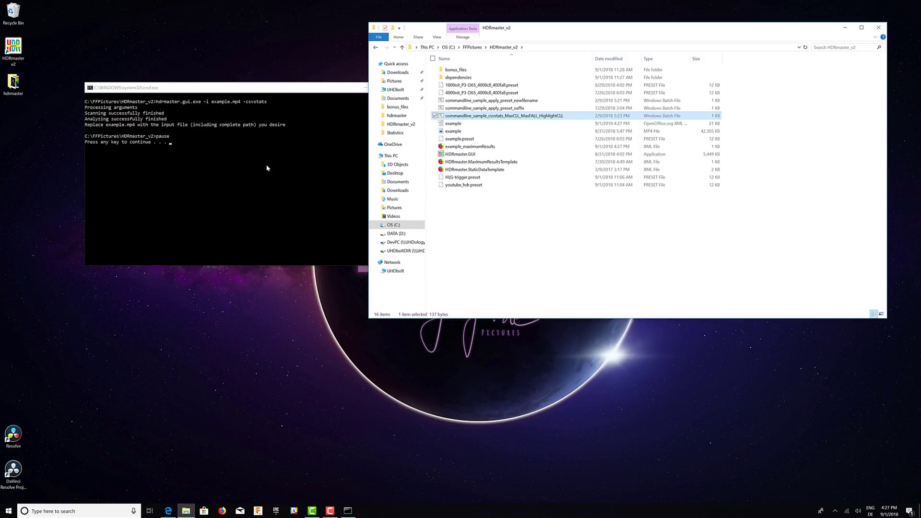
# Open example_maximumResults.xml in Firefox showing MaxCLL 10000 and MaxFALL 474.42
pyautogui.click(466, 125)
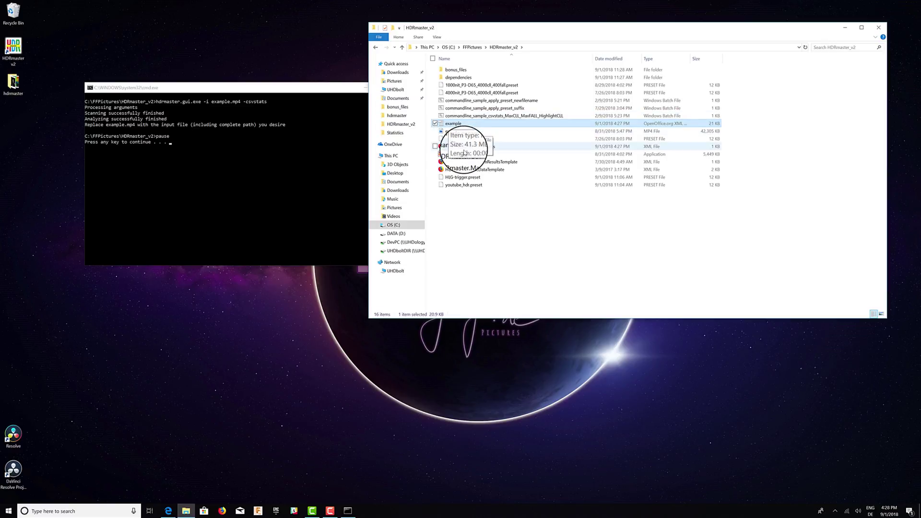
pyautogui.click(463, 149)
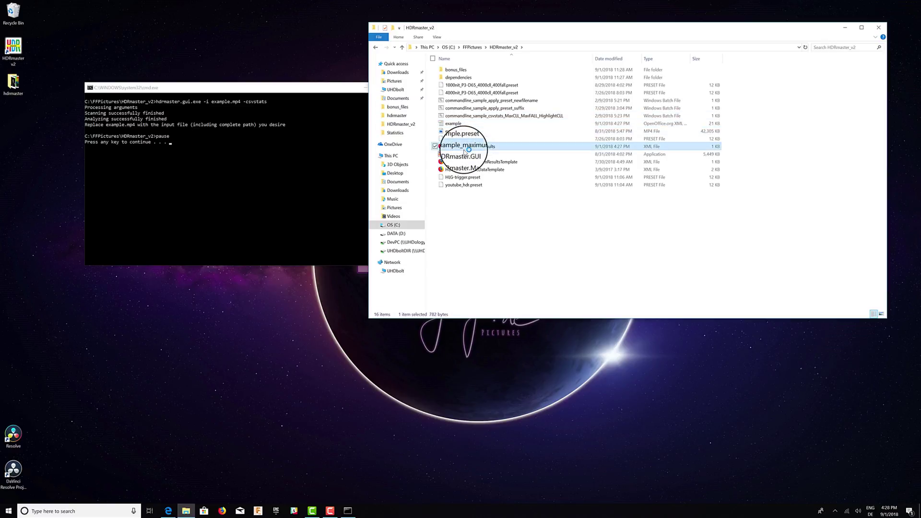
pyautogui.doubleClick(464, 150)
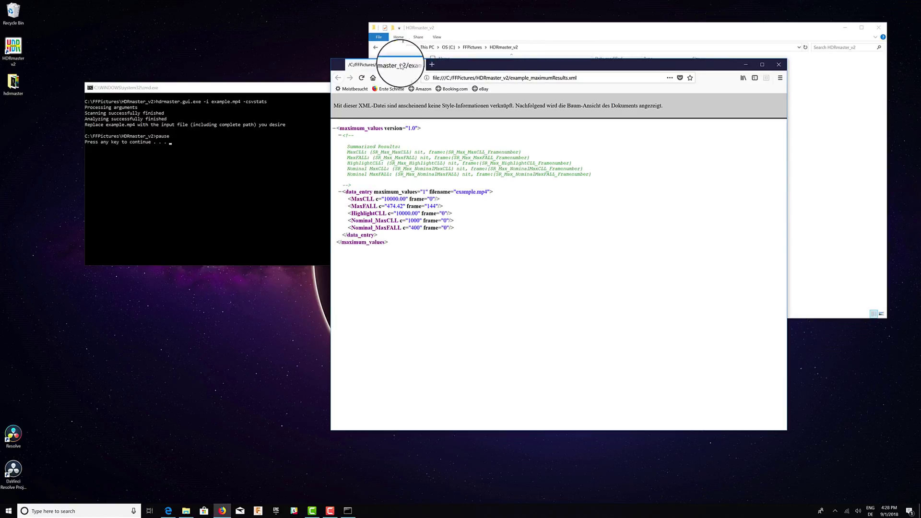
# Open the example.csv per-frame statistics in OpenOffice Calc
pyautogui.moveTo(401, 67); pyautogui.dragTo(206, 68)
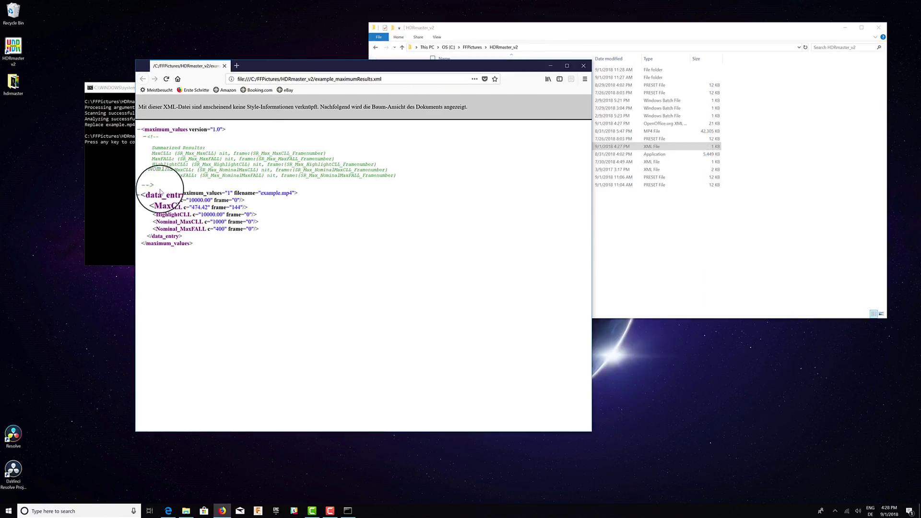
pyautogui.click(606, 241)
pyautogui.doubleClick(458, 126)
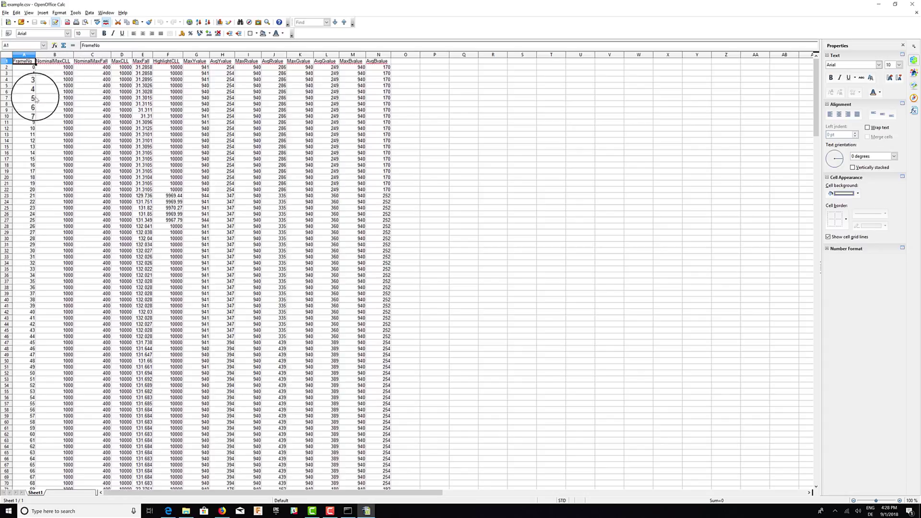
# Scroll through example.csv in Calc to frames 142–164, where MaxFALL holds around 474
pyautogui.scroll(-6, 45, 176)
pyautogui.scroll(-12, 43, 178)
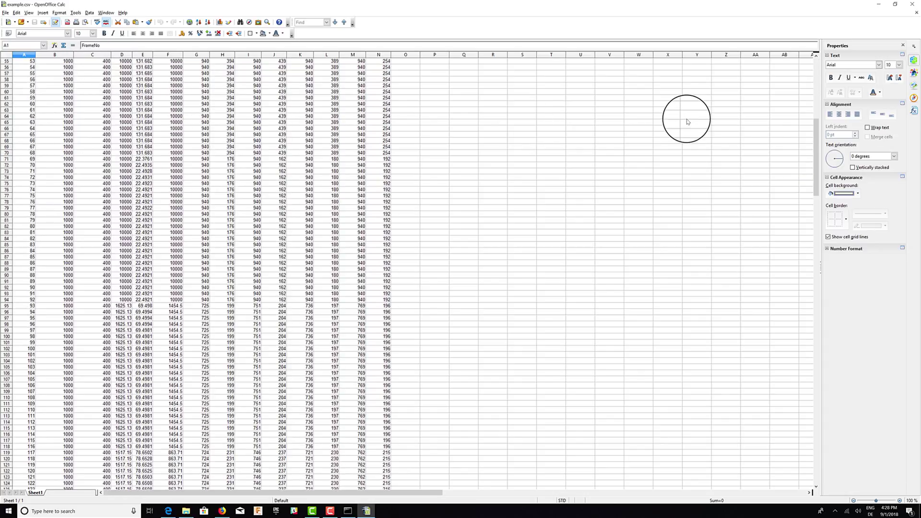
pyautogui.moveTo(818, 153); pyautogui.dragTo(817, 245)
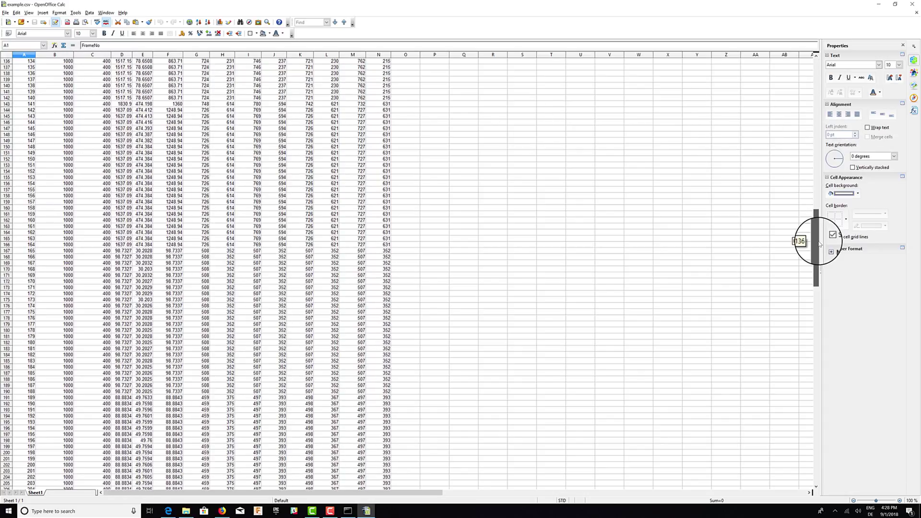